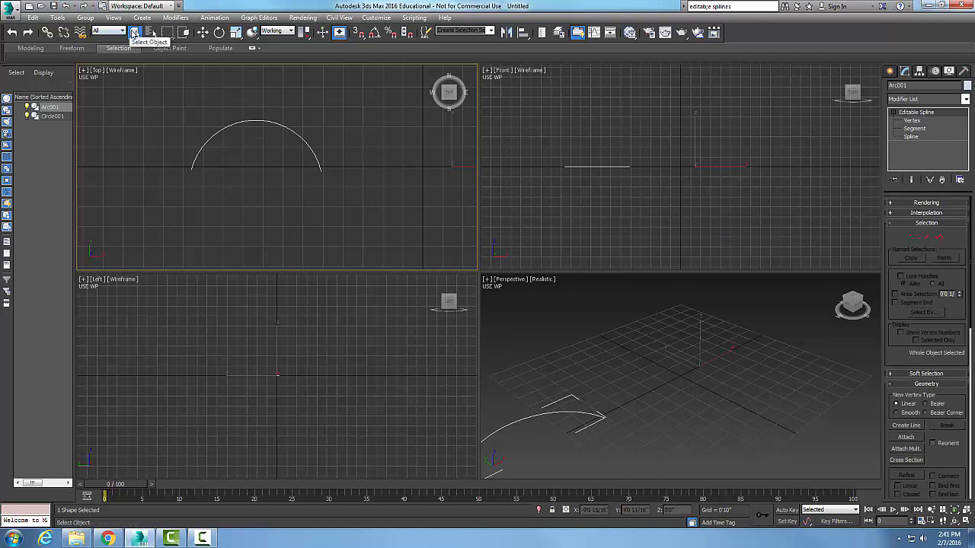
# - Enter the Vertex level of the arc's editable spline and select its upper-right vertex in the Top view
pyautogui.moveTo(258, 147); pyautogui.dragTo(233, 113)
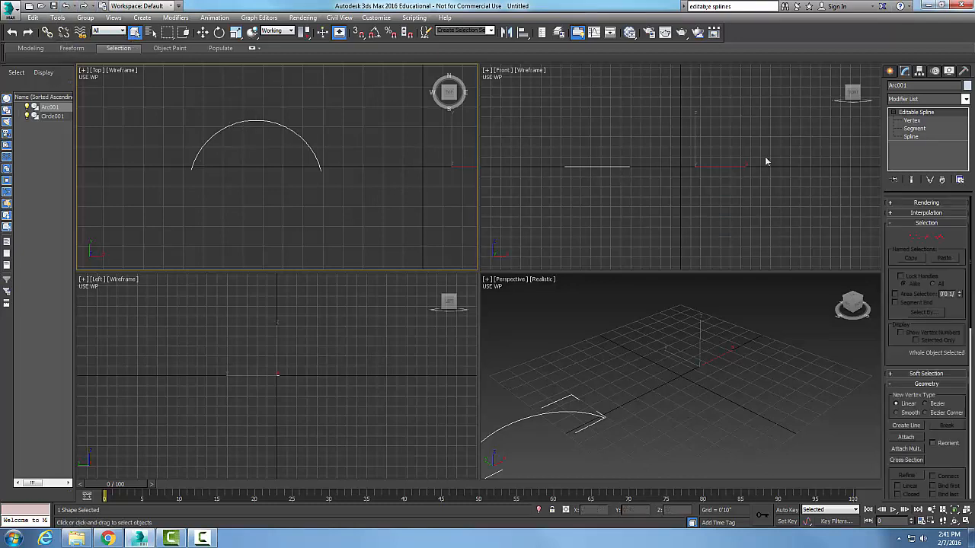
pyautogui.click(914, 120)
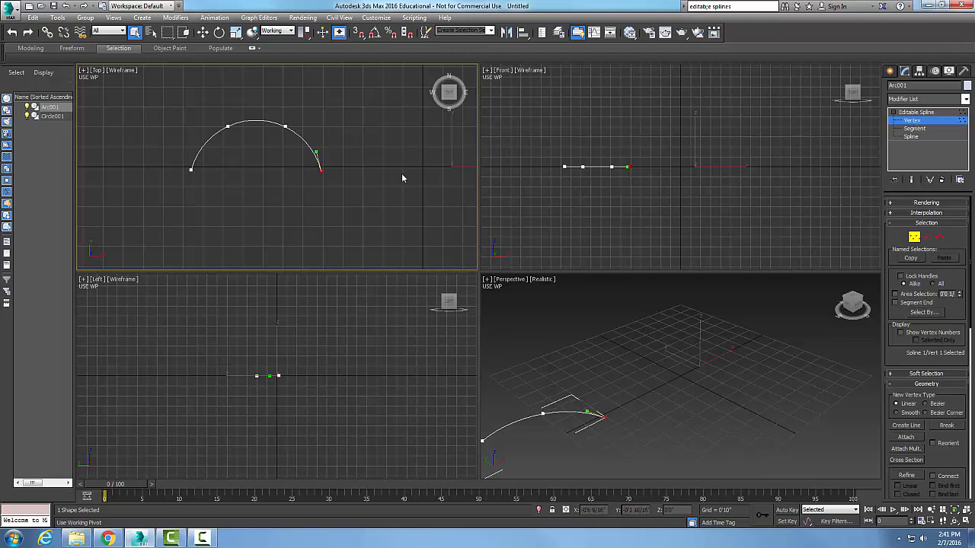
pyautogui.click(335, 189)
pyautogui.click(285, 126)
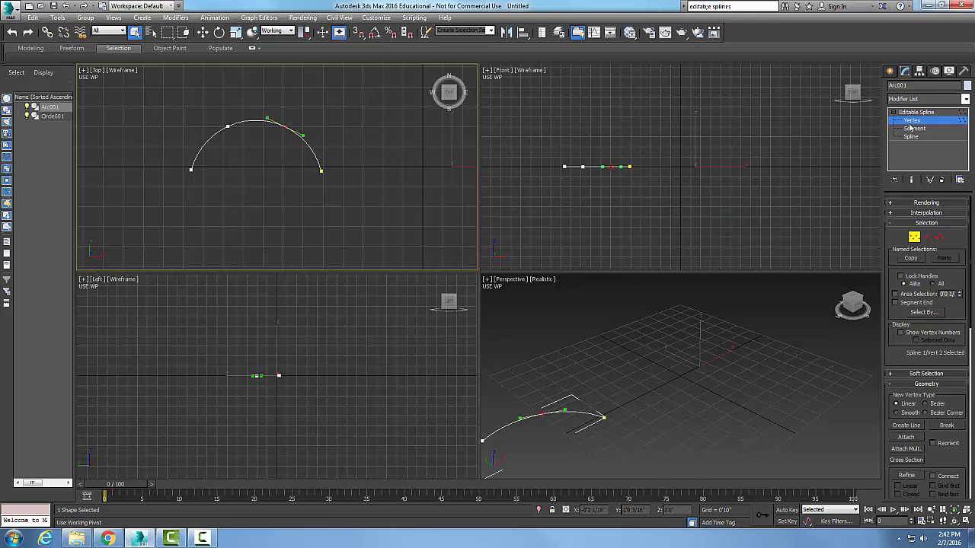
# - Select all four vertices of the arc in the Top view, and clear the selection
pyautogui.keyDown('ctrl'); pyautogui.click(228, 126); pyautogui.keyUp('ctrl')
pyautogui.keyDown('ctrl'); pyautogui.click(191, 169); pyautogui.keyUp('ctrl')
pyautogui.click(226, 214)
pyautogui.moveTo(365, 213); pyautogui.dragTo(188, 107)
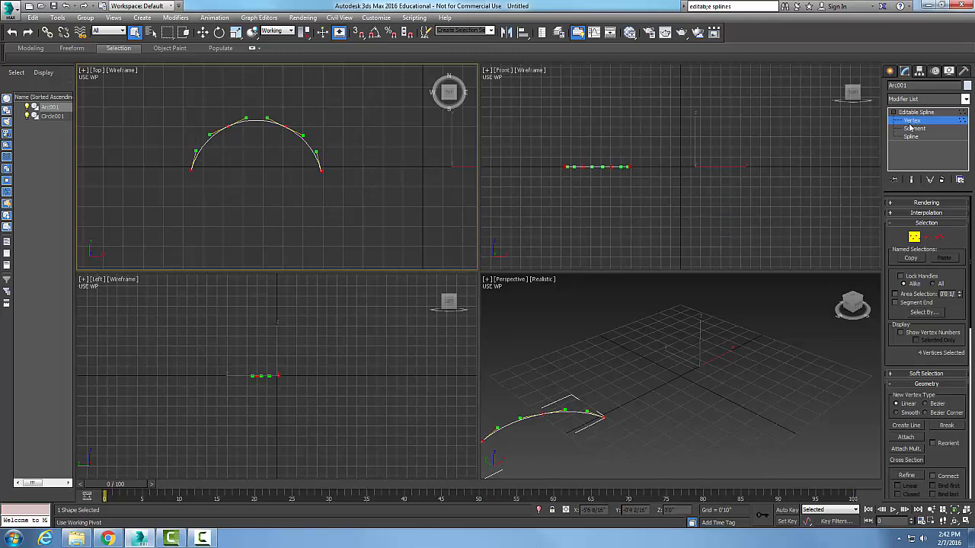
pyautogui.hotkey('ctrl', 'd')
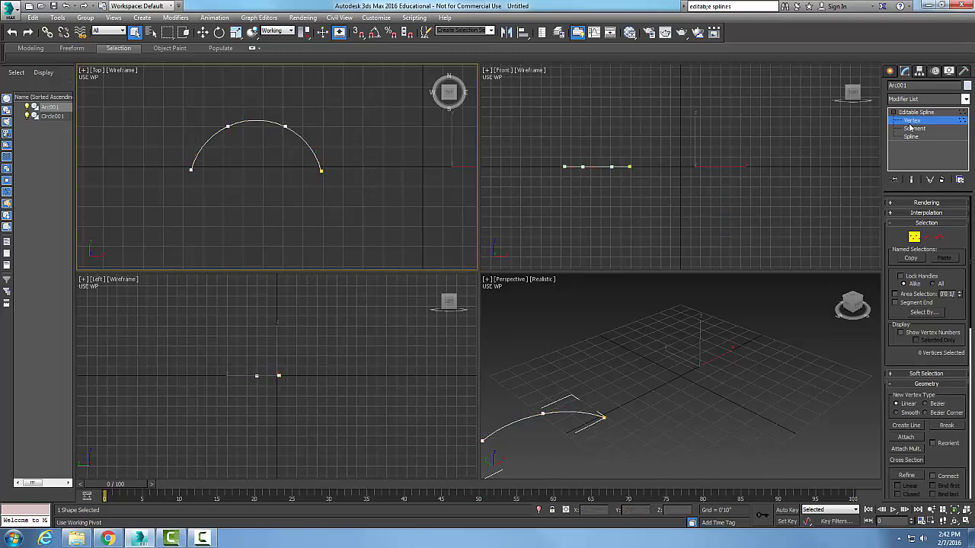
# - Switch through the Segment level back to the Vertex level and check the vertex type options for all four selected vertices
pyautogui.click(913, 127)
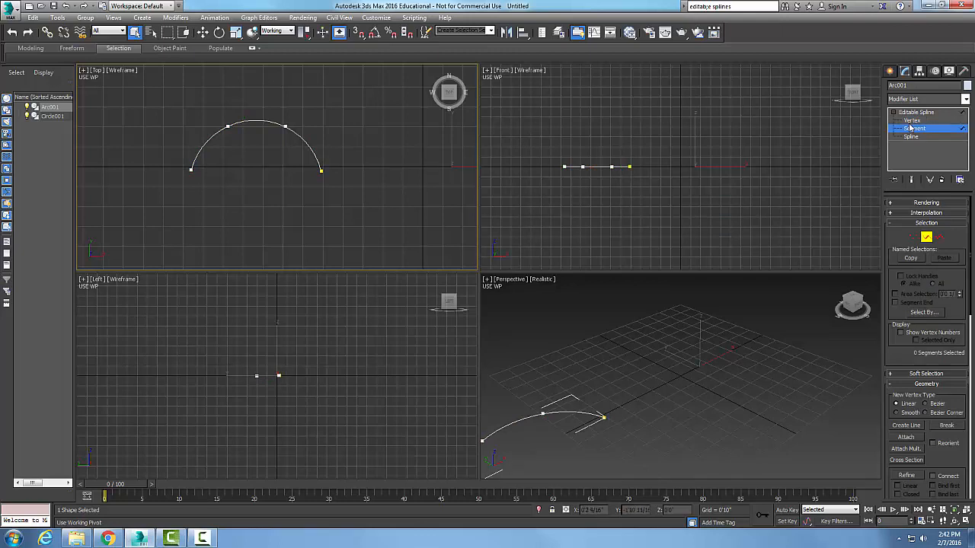
pyautogui.press('1')
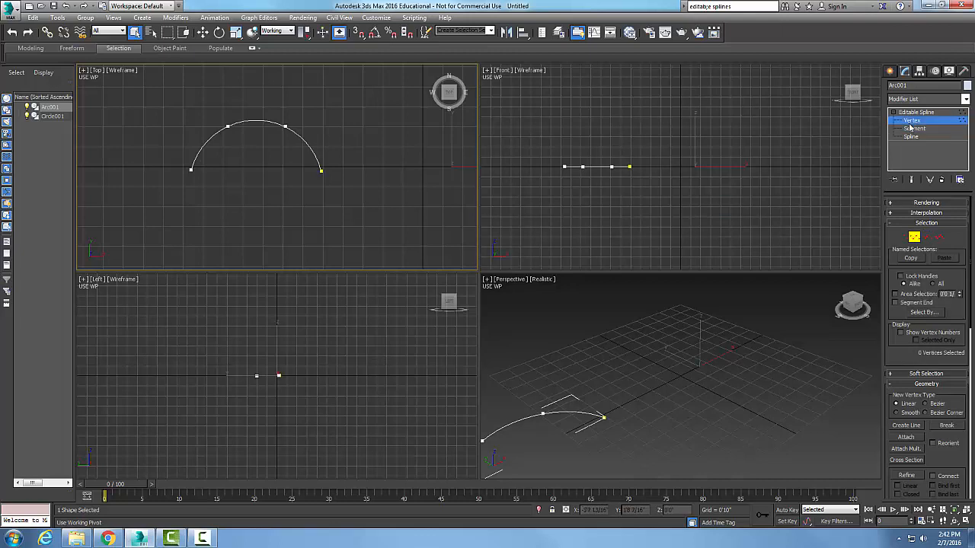
pyautogui.moveTo(188, 82); pyautogui.dragTo(371, 176)
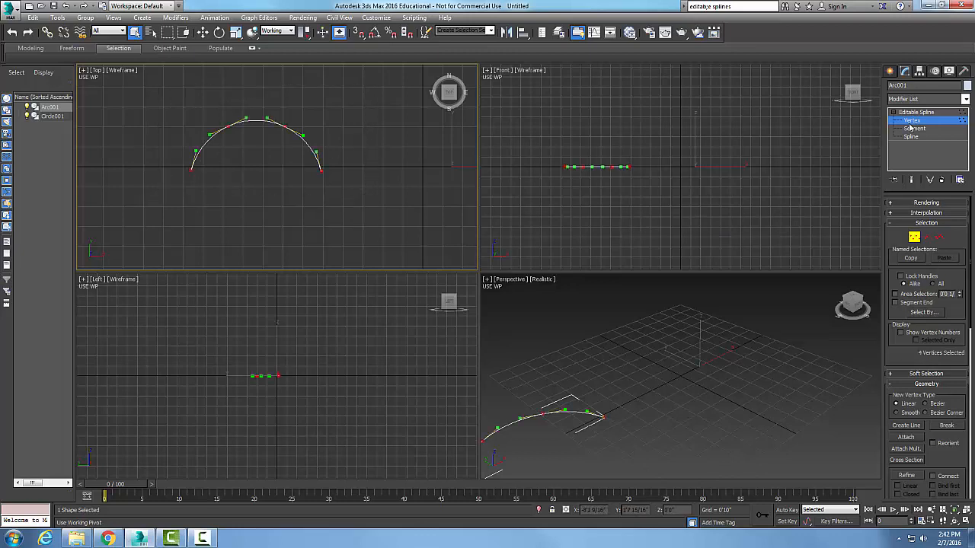
pyautogui.rightClick(224, 126)
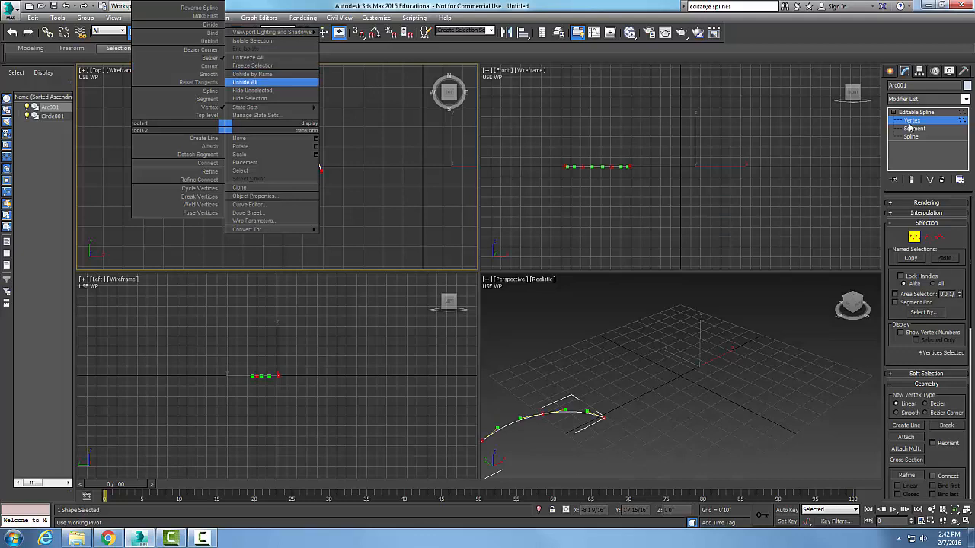
pyautogui.click(404, 197)
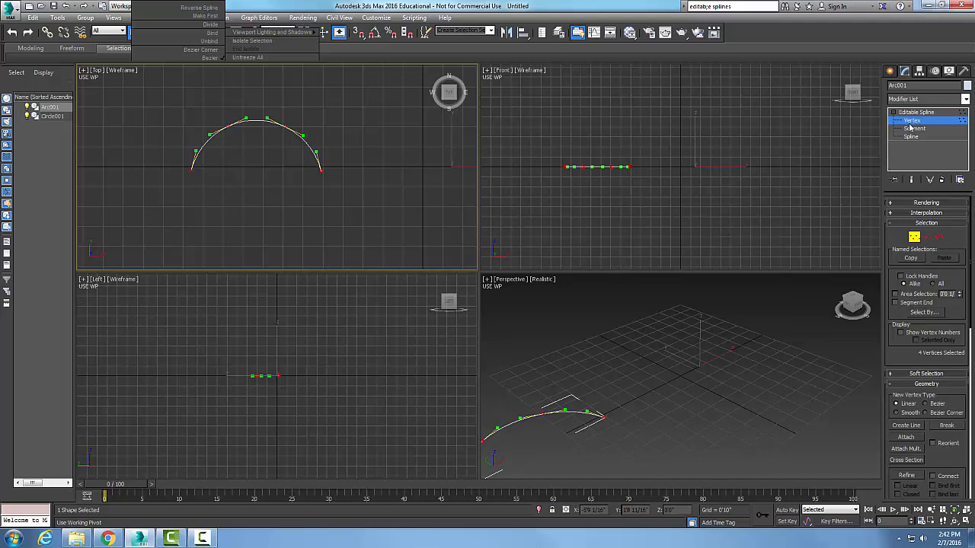
# - Select the arc's upper-right vertex and examine its Bezier tangent handles up close in the Top view
pyautogui.click(287, 122)
pyautogui.click(285, 124)
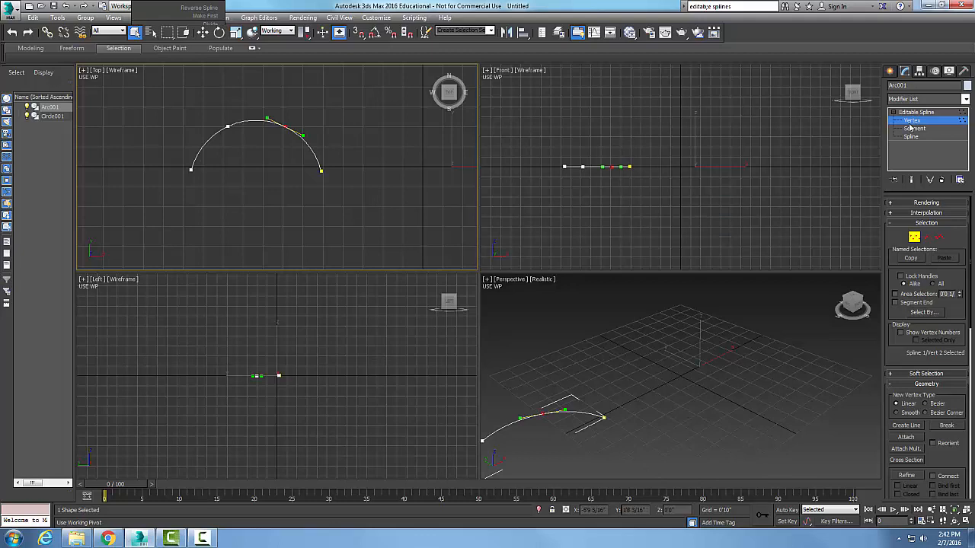
pyautogui.click(267, 108)
pyautogui.scroll(4, 286, 127)
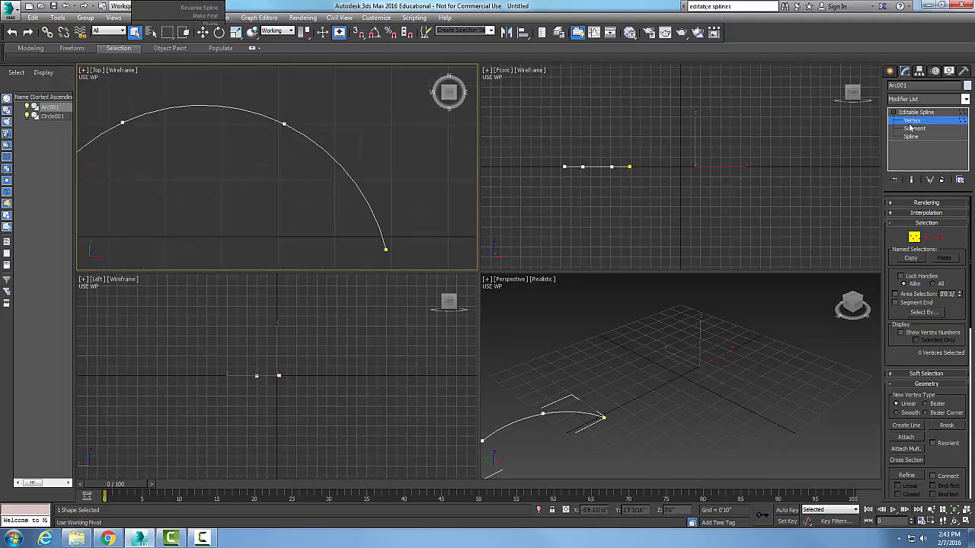
pyautogui.click(283, 124)
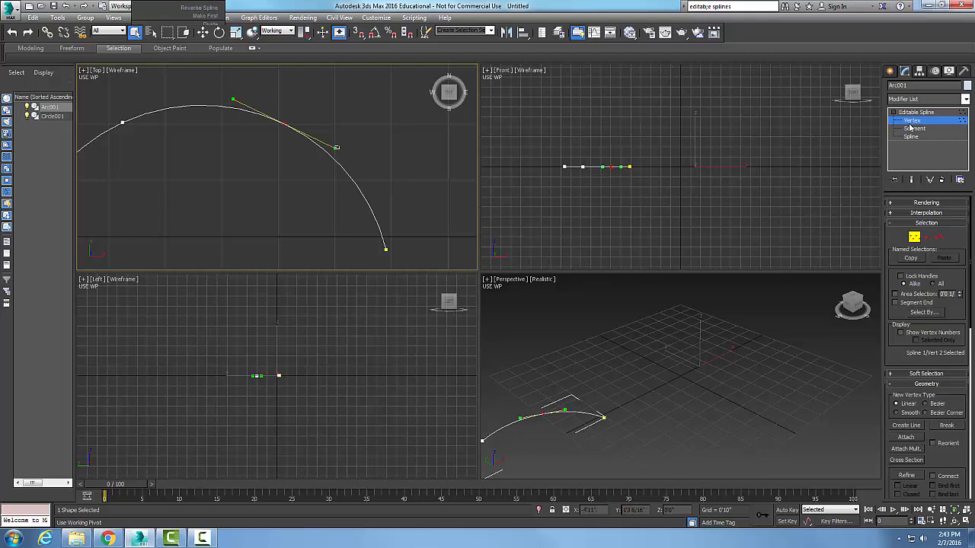
pyautogui.click(340, 150)
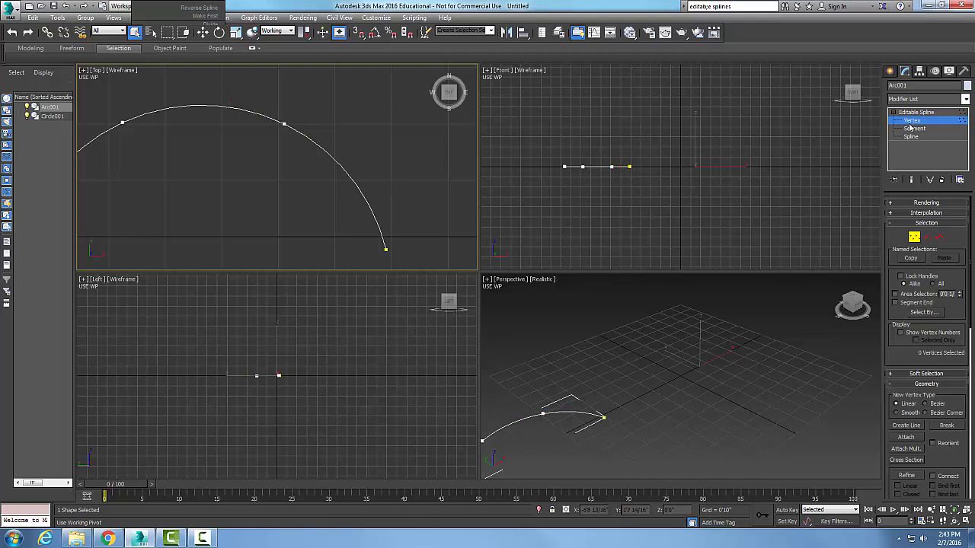
pyautogui.hotkey('ctrl', 'z')
pyautogui.scroll(-3, 285, 136)
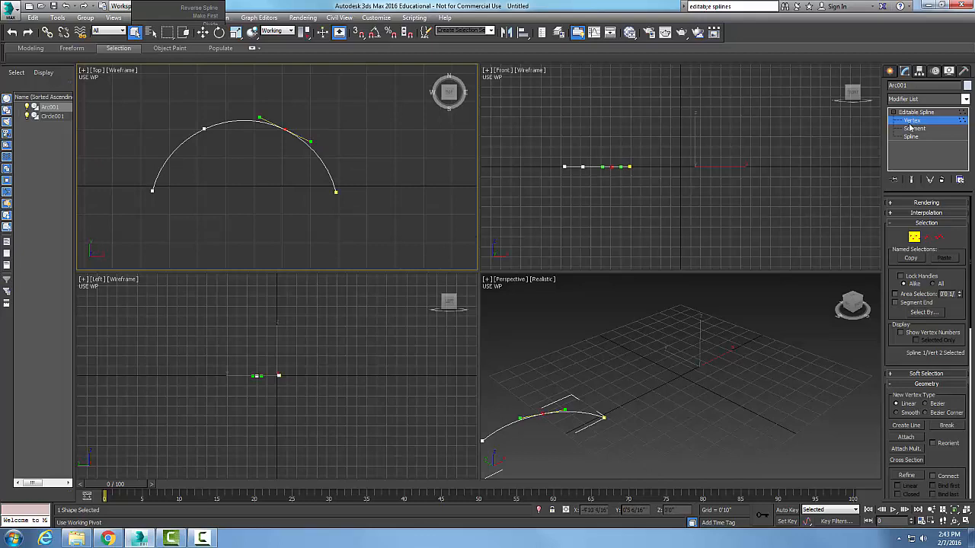
# - Convert the right end vertex of the arc to the Corner type
pyautogui.click(280, 142)
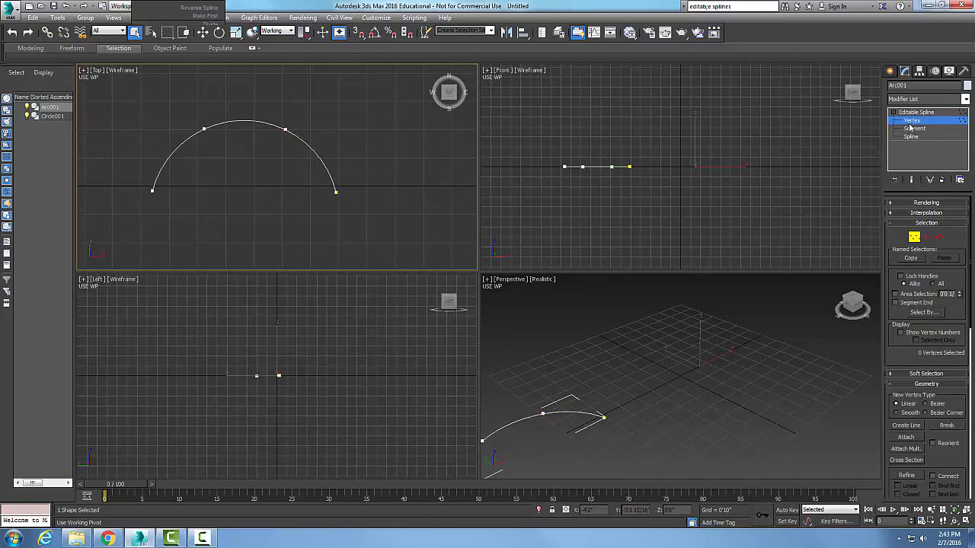
pyautogui.click(336, 191)
pyautogui.rightClick(334, 190)
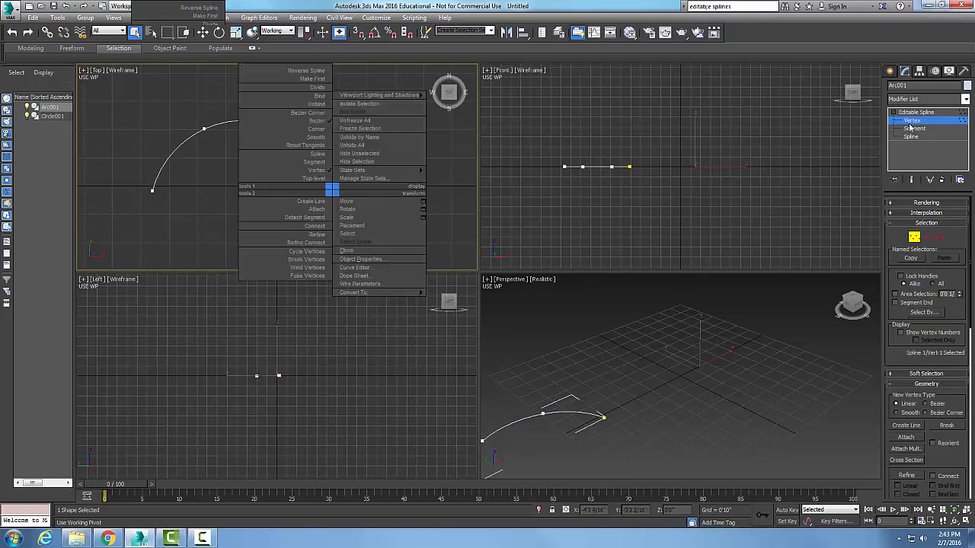
pyautogui.click(316, 129)
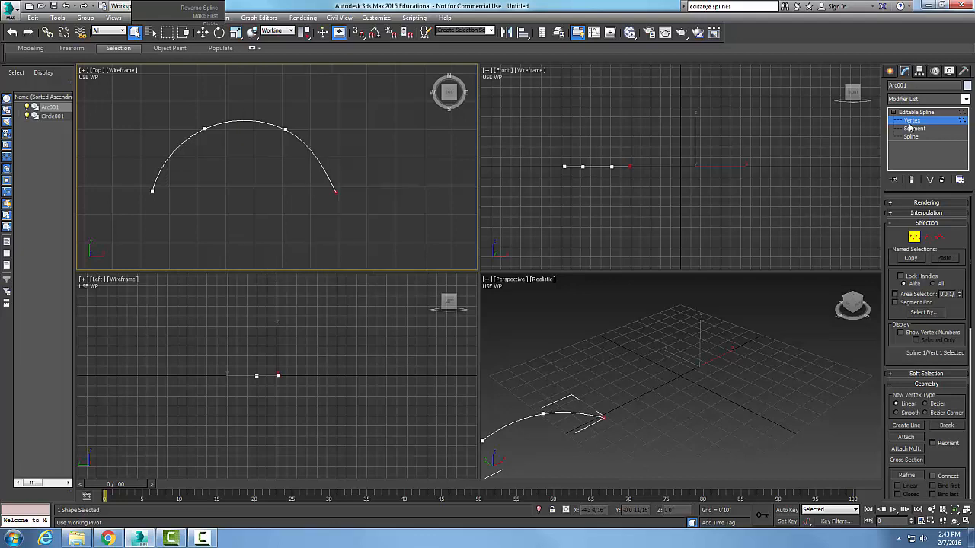
# - Select all four vertices of the arc and convert them to the Corner type
pyautogui.click(320, 155)
pyautogui.moveTo(352, 169); pyautogui.dragTo(168, 104)
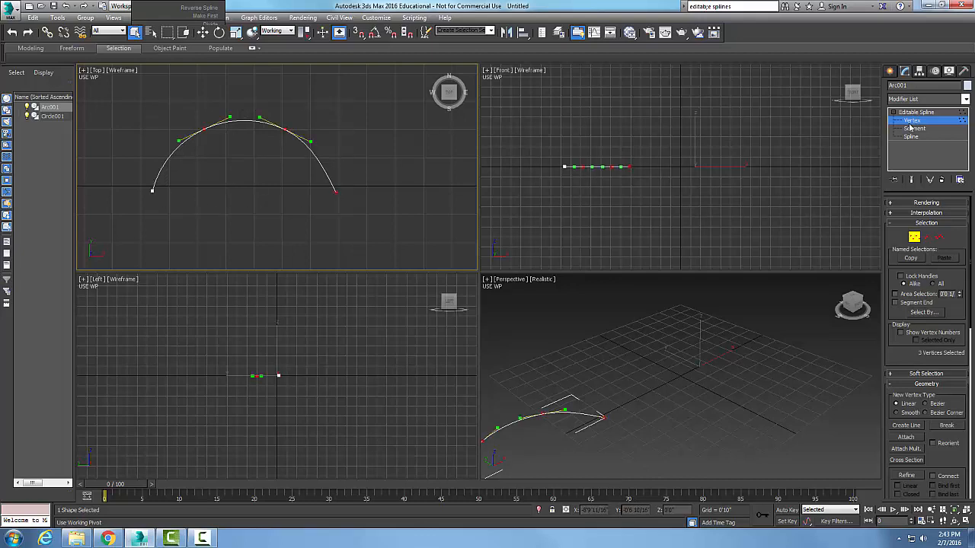
pyautogui.click(152, 191)
pyautogui.moveTo(385, 217); pyautogui.dragTo(146, 113)
pyautogui.rightClick(282, 126)
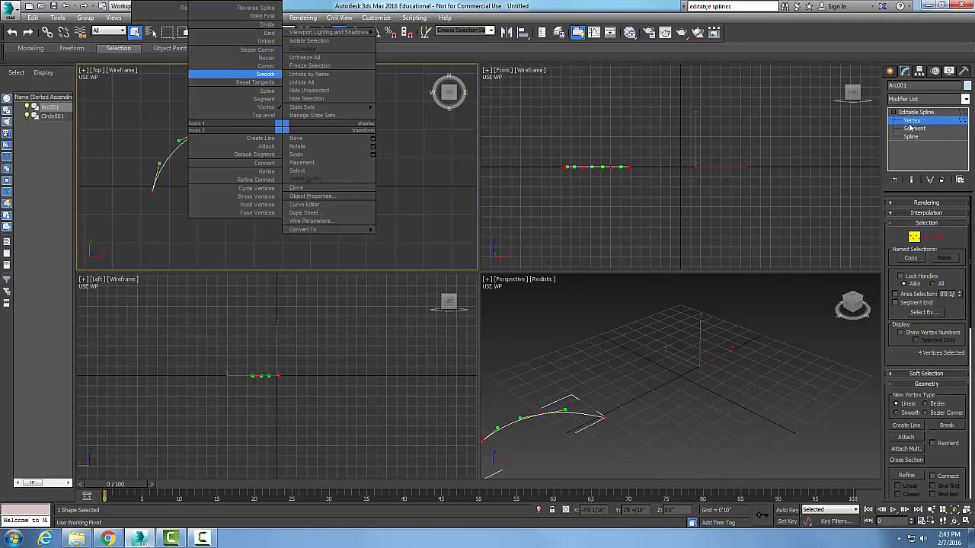
pyautogui.click(265, 66)
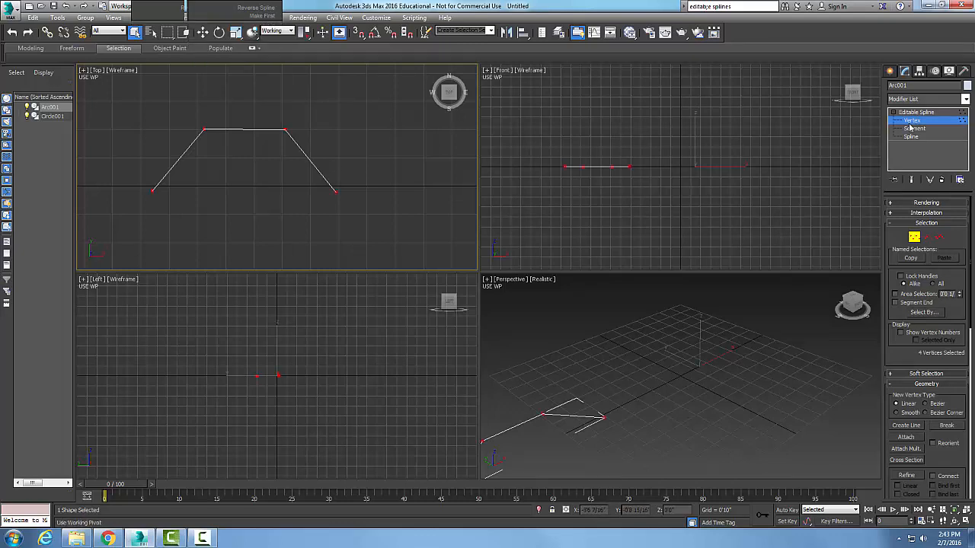
# - Convert all four selected vertices to the Bezier Corner type
pyautogui.rightClick(357, 209)
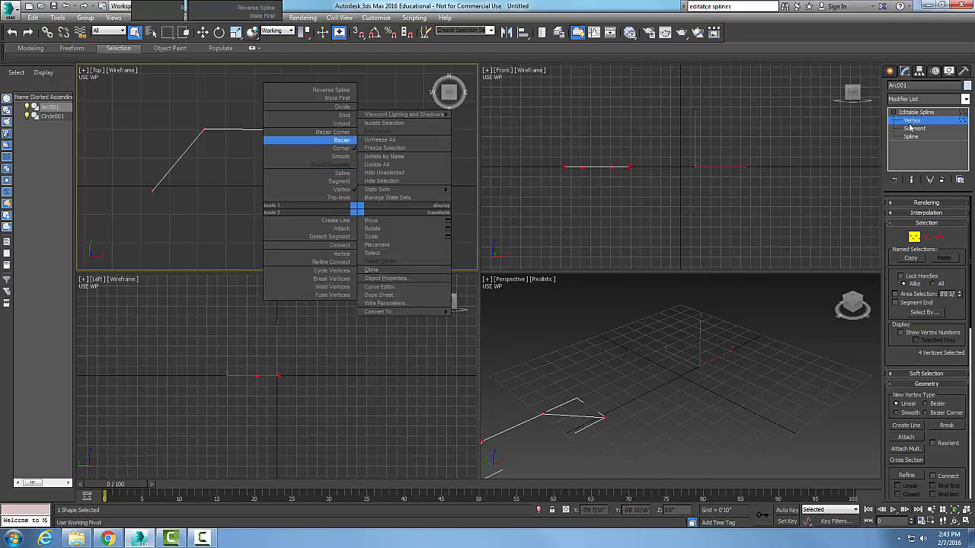
pyautogui.click(332, 132)
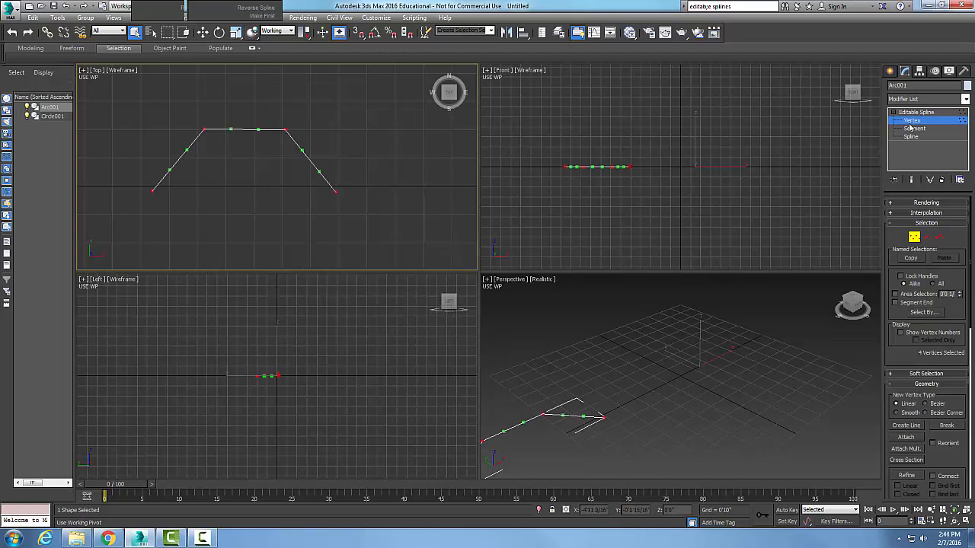
pyautogui.click(332, 226)
pyautogui.moveTo(385, 230); pyautogui.dragTo(170, 97)
# - Switch to the Segment level, check the options available for the top middle segment, and clear the selection
pyautogui.click(912, 128)
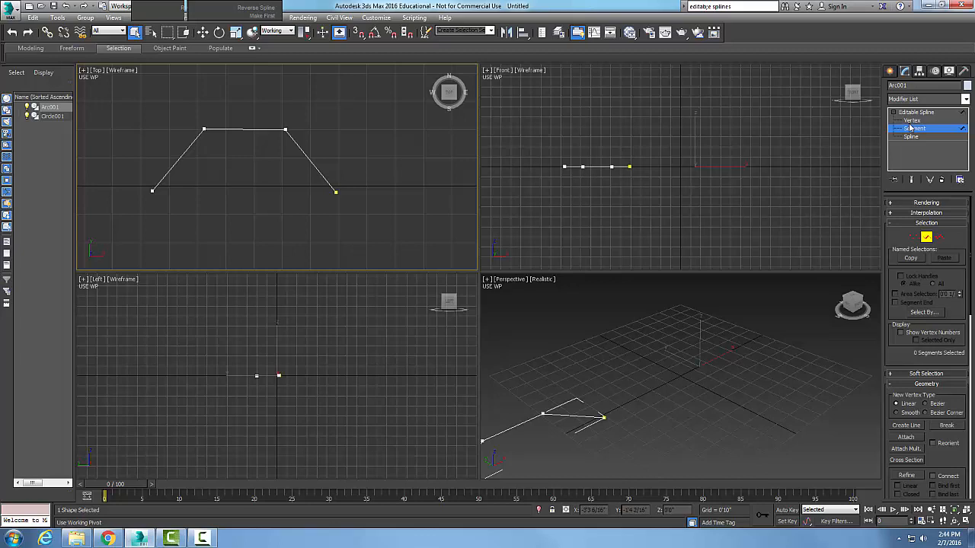
pyautogui.moveTo(264, 158); pyautogui.dragTo(219, 95)
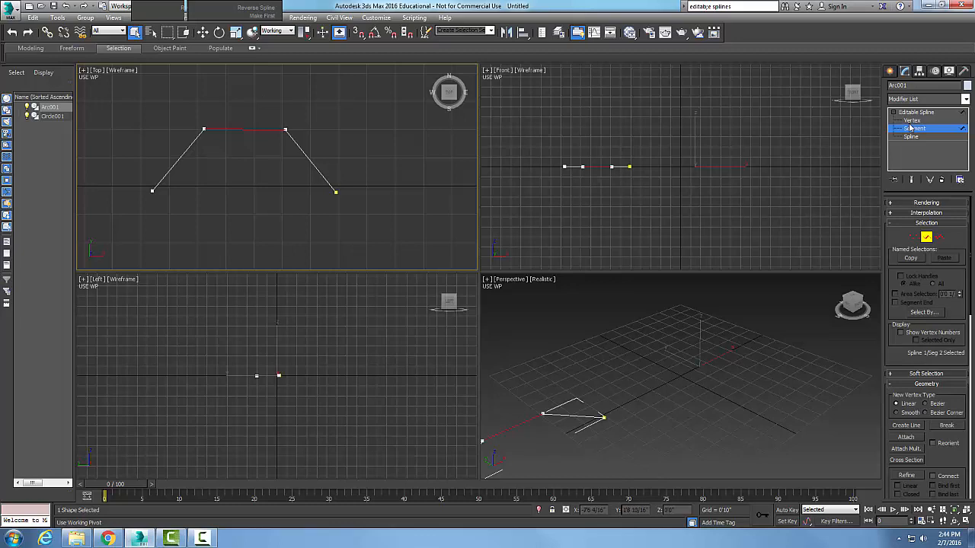
pyautogui.rightClick(221, 125)
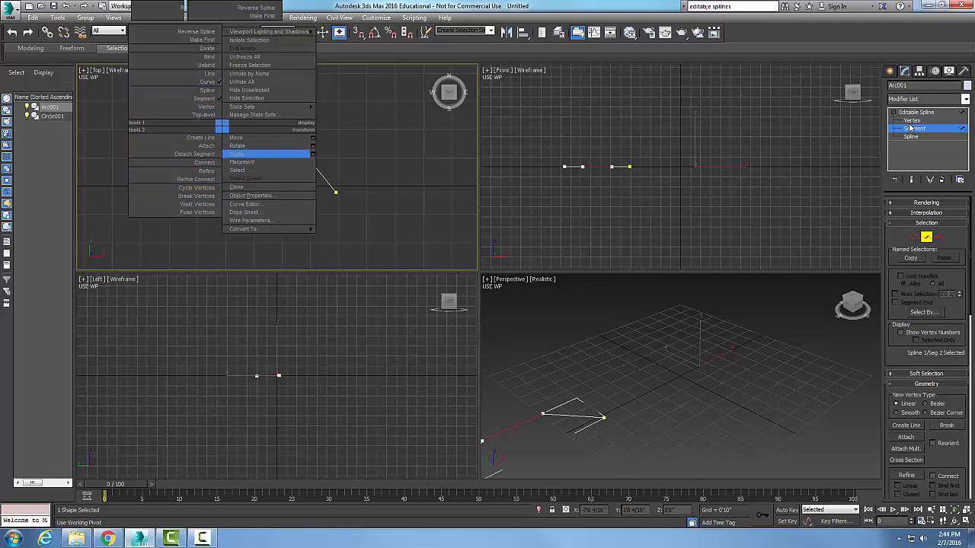
pyautogui.click(259, 153)
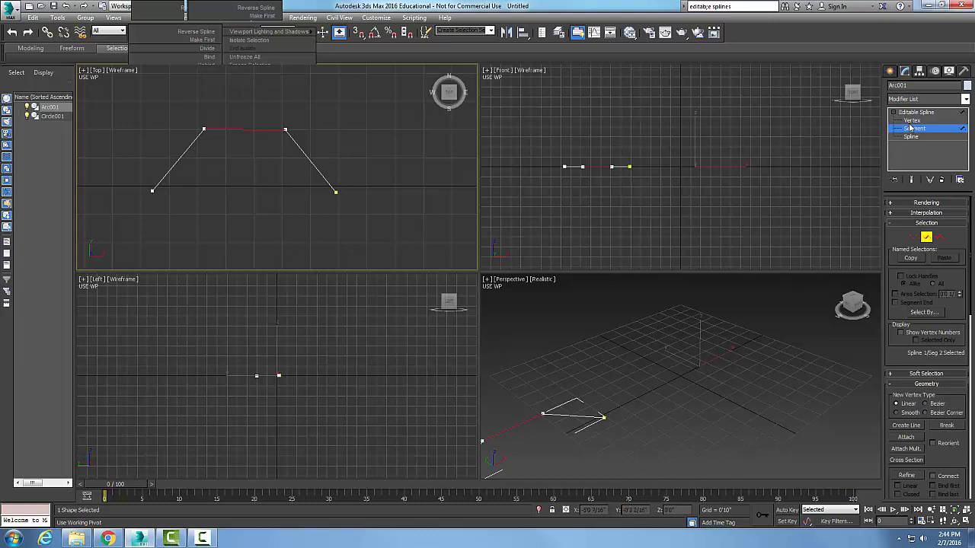
pyautogui.hotkey('ctrl', 'd')
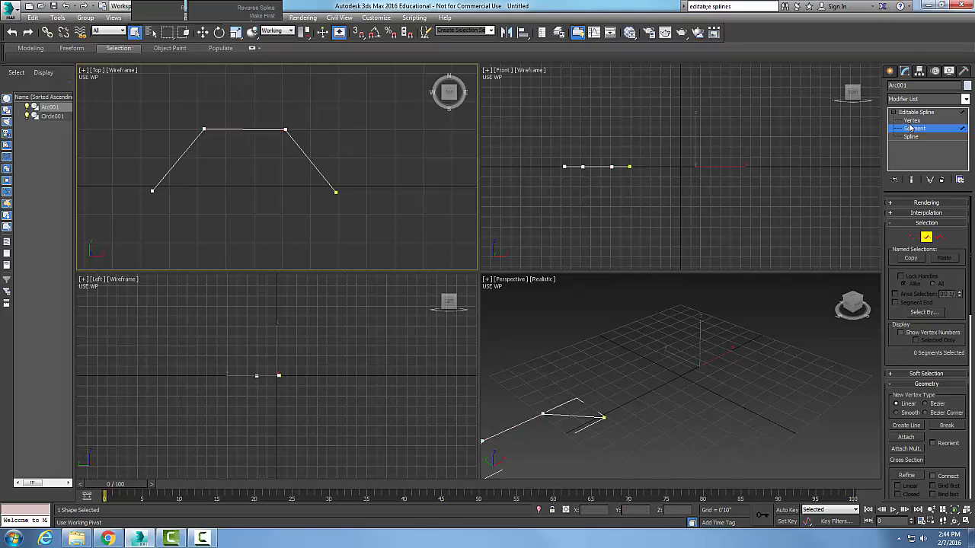
# - Select the entire spline at the Spline level, and cycle through the Vertex and Segment levels back to Spline
pyautogui.press('3')
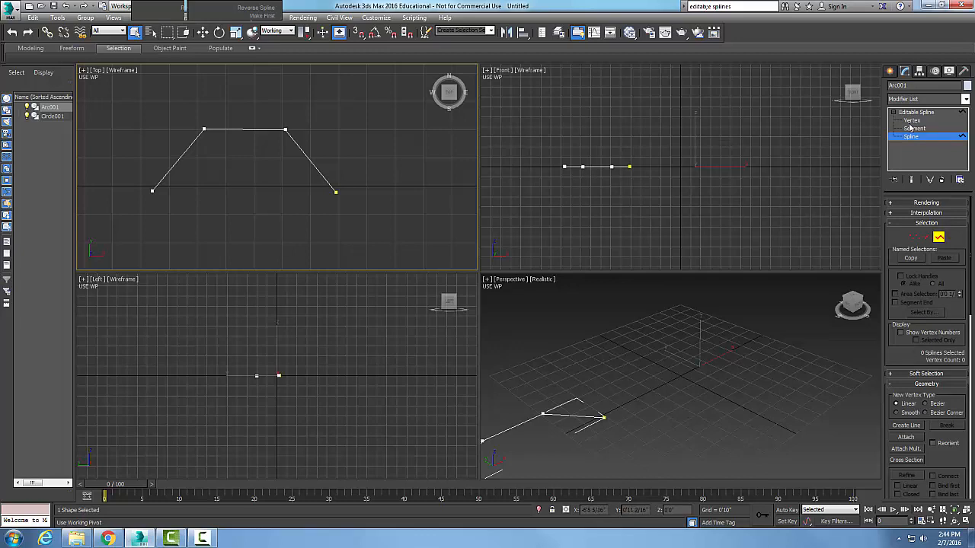
pyautogui.moveTo(265, 155); pyautogui.dragTo(237, 108)
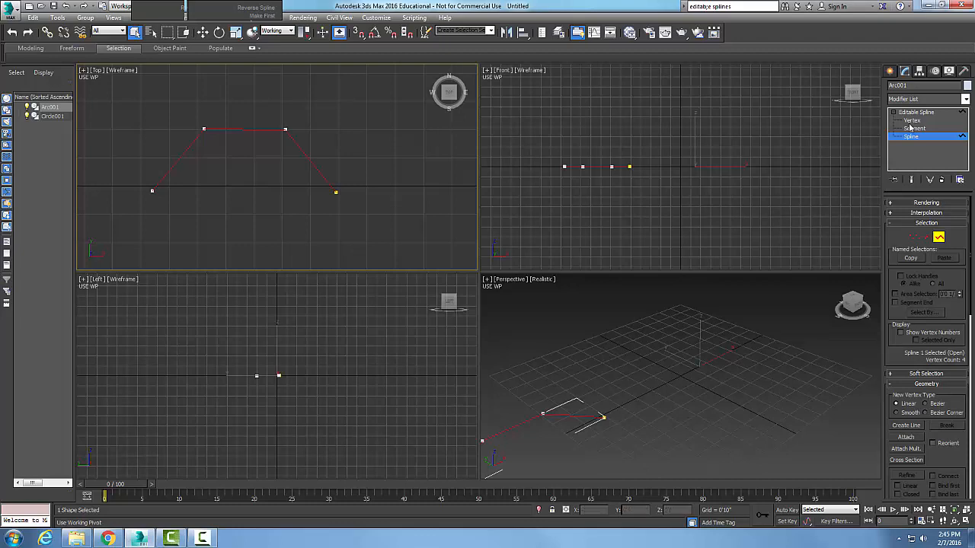
pyautogui.press('1')
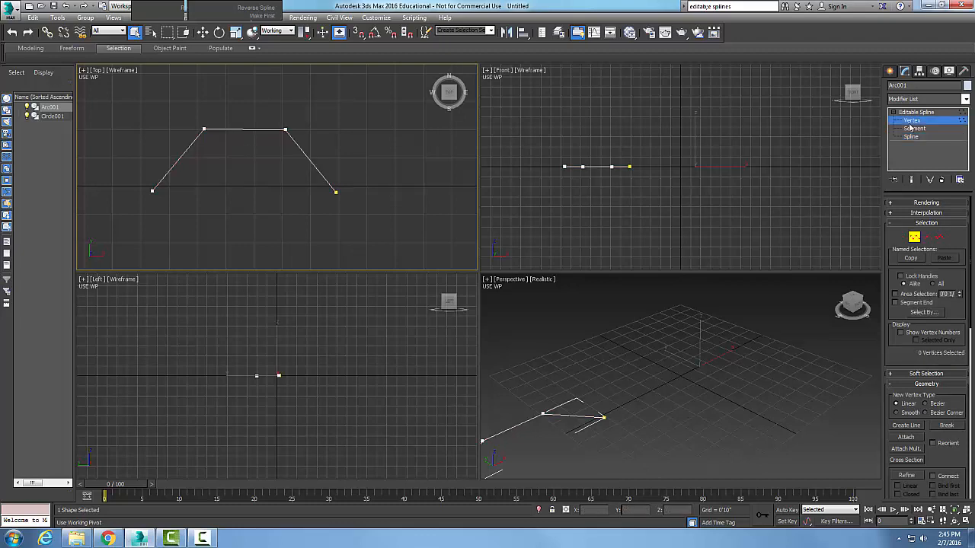
pyautogui.click(911, 128)
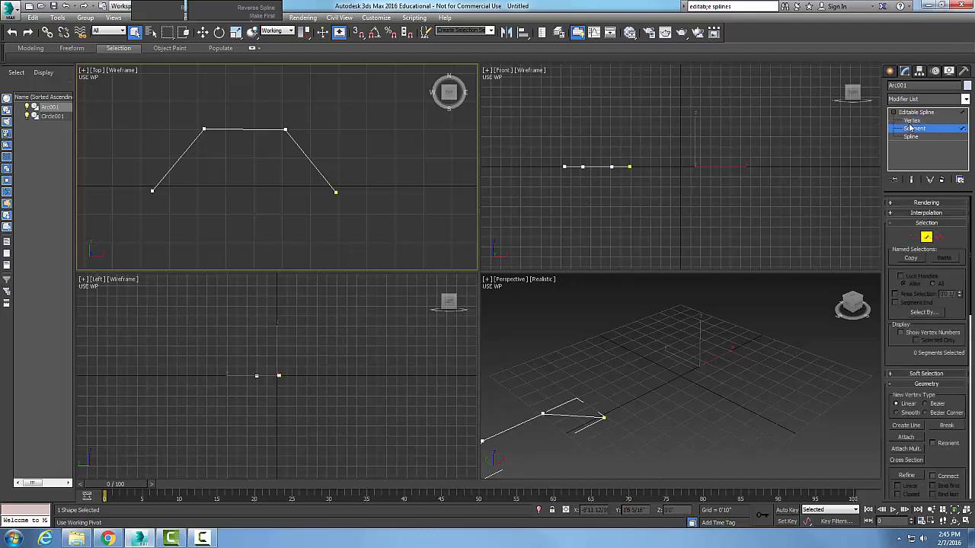
pyautogui.press('3')
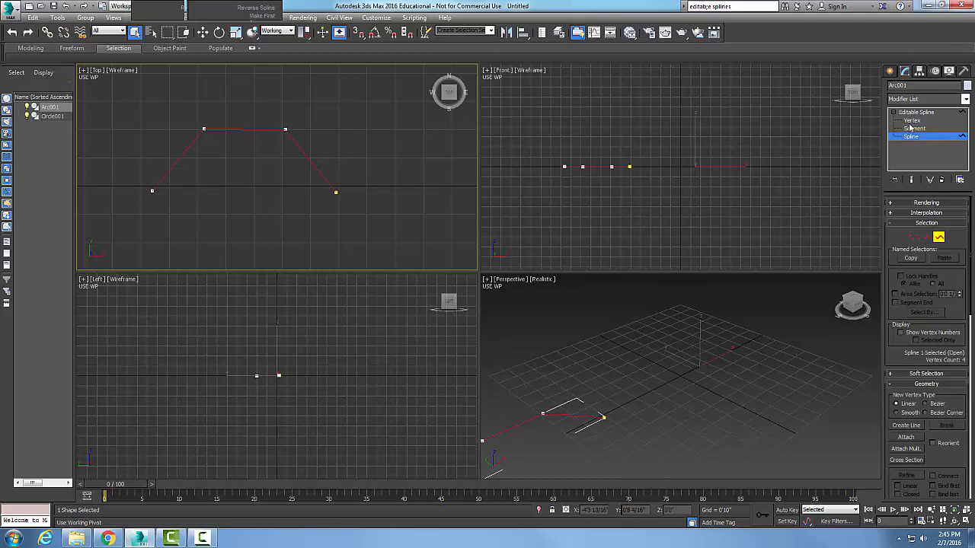
# - Return to the Vertex level and select the upper-right vertex in the Top view
pyautogui.press('1')
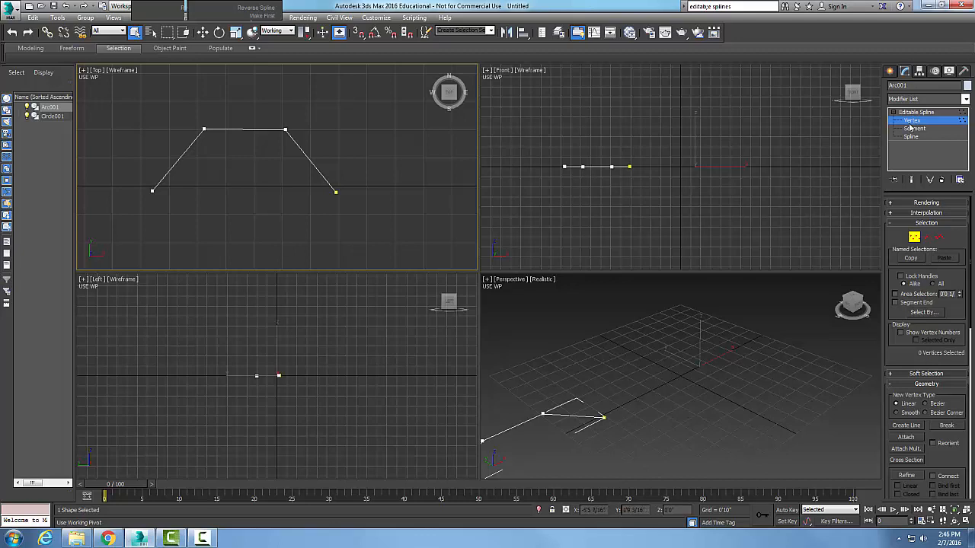
pyautogui.click(285, 130)
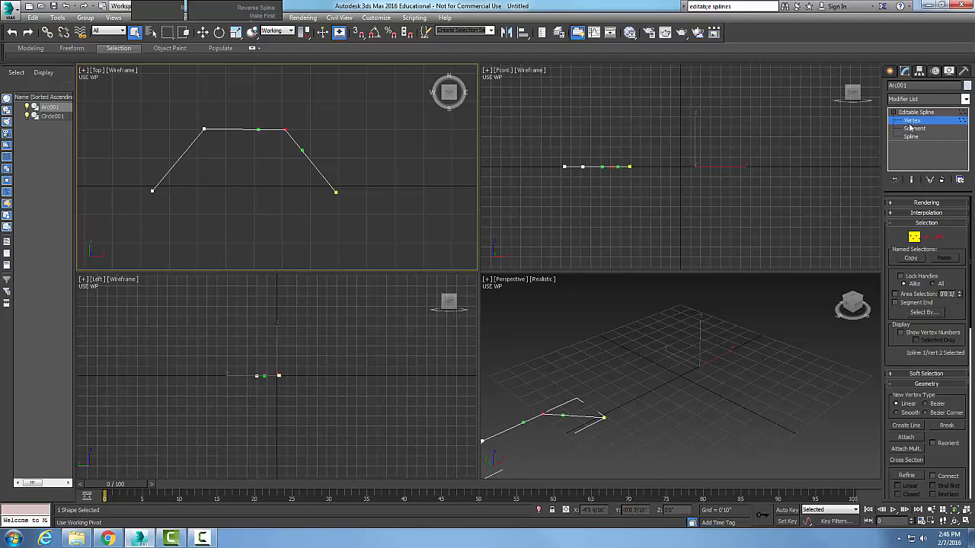